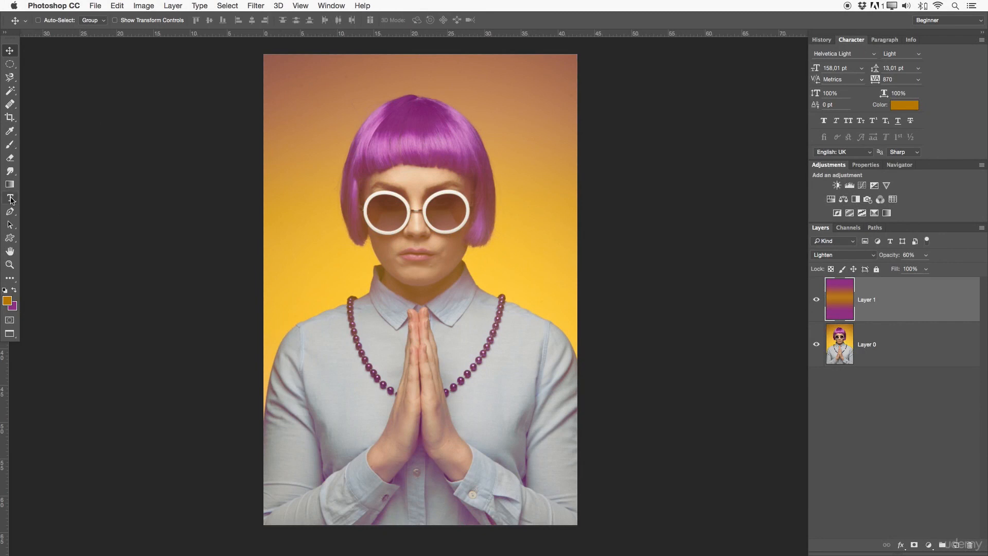
# Step: Activate the Horizontal Type tool from the type tool variants
pyautogui.click(11, 200)
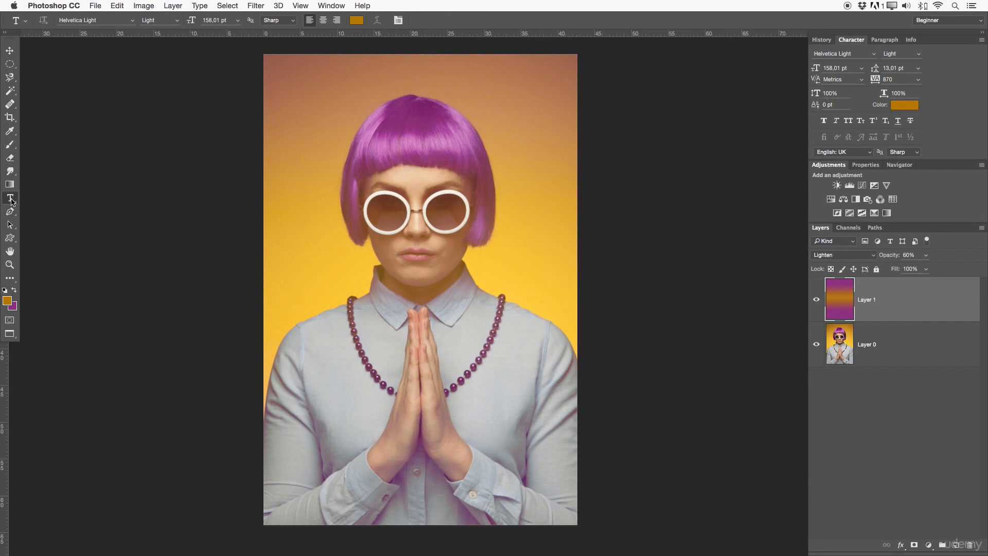
pyautogui.rightClick(11, 200)
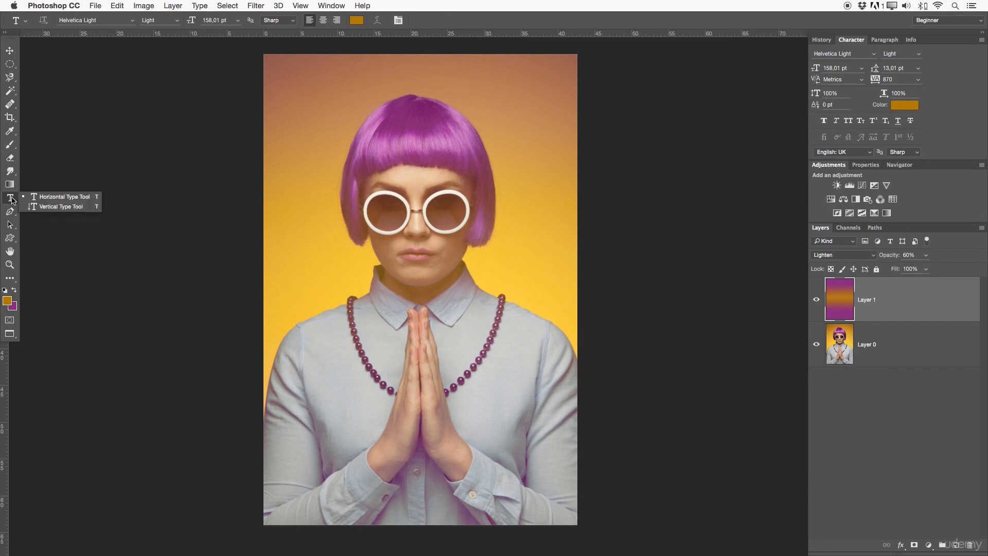
pyautogui.click(54, 199)
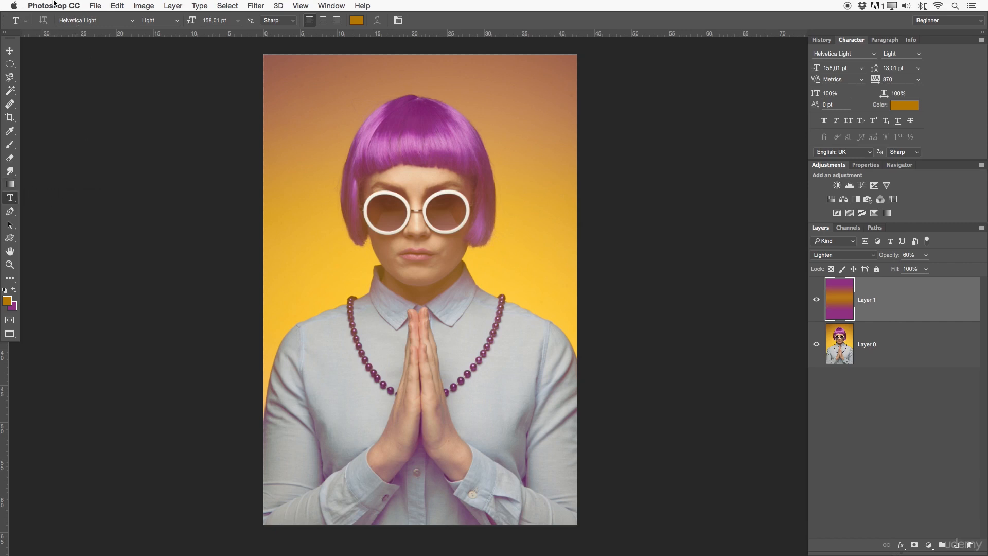
# Step: Examine the type tool's available fonts, font styles, anti-aliasing methods and character settings
pyautogui.click(132, 22)
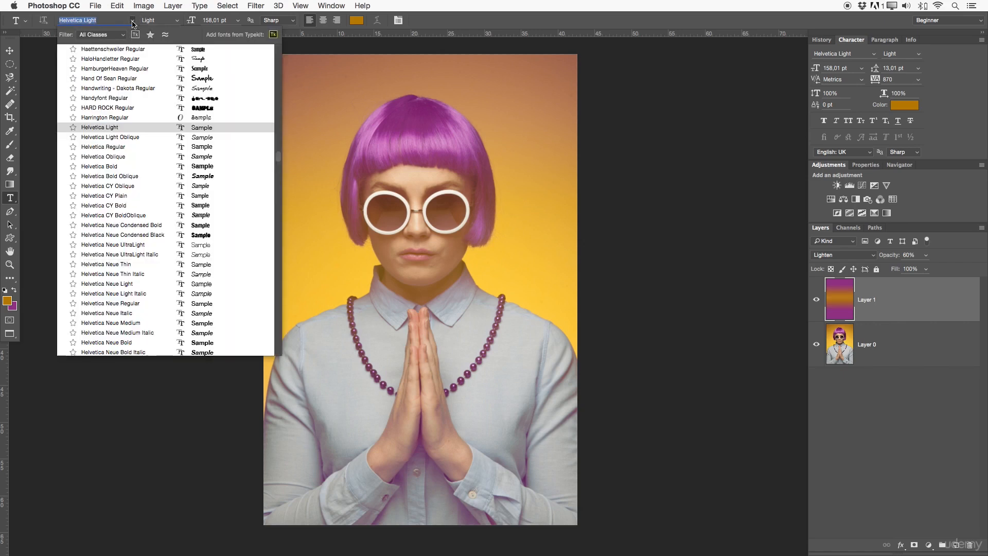
pyautogui.click(116, 130)
pyautogui.click(176, 20)
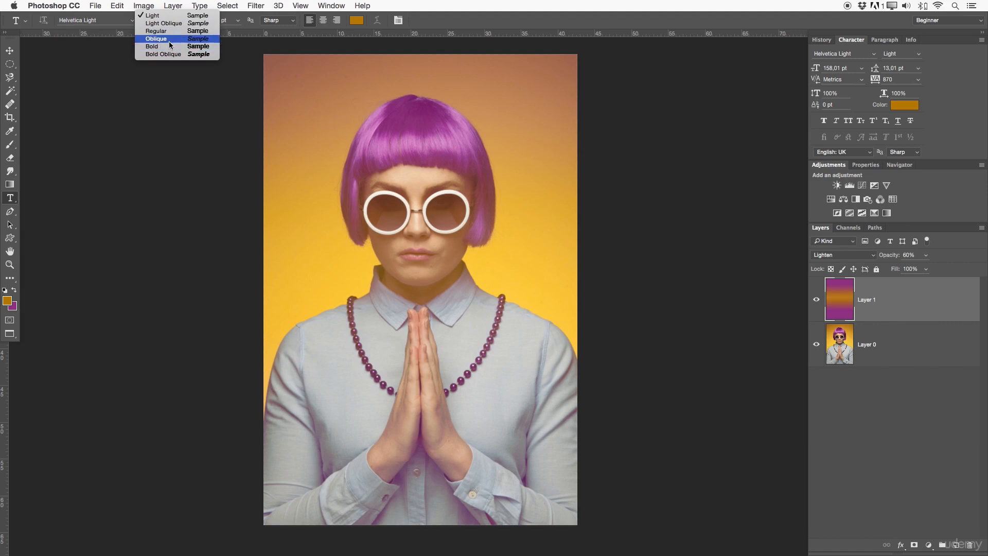
pyautogui.click(177, 88)
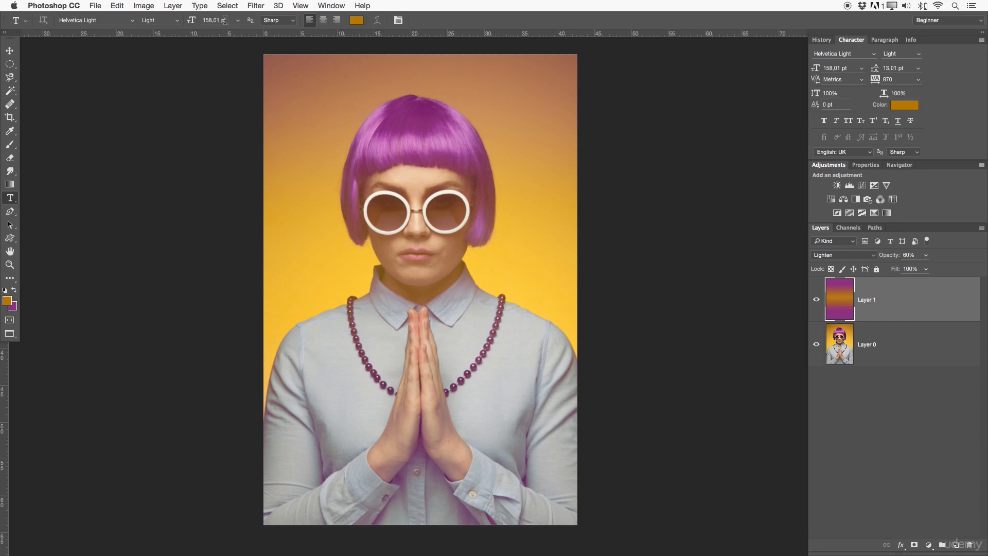
pyautogui.click(291, 22)
pyautogui.click(286, 20)
pyautogui.click(398, 21)
pyautogui.click(399, 21)
# Step: Raise Layer 1's opacity to 98% and draw an empty text box about 39 by 25 units from the hair to the collar
pyautogui.moveTo(892, 256); pyautogui.dragTo(915, 256)
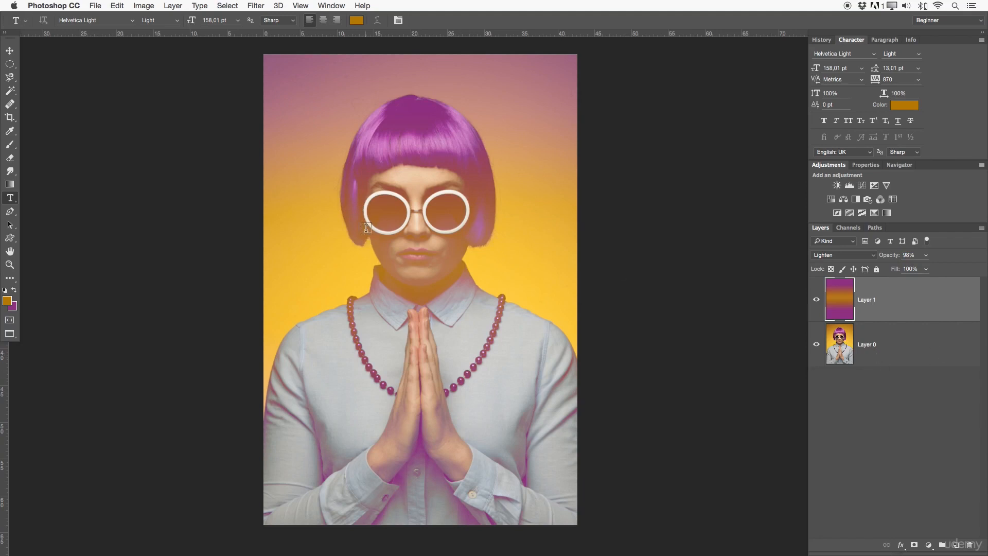
pyautogui.moveTo(279, 123); pyautogui.dragTo(566, 304)
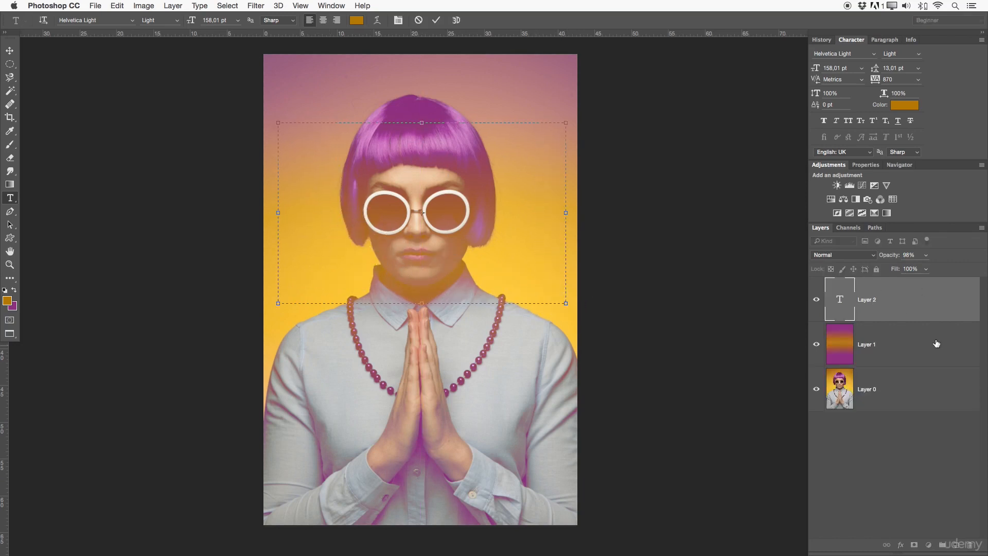
pyautogui.click(900, 303)
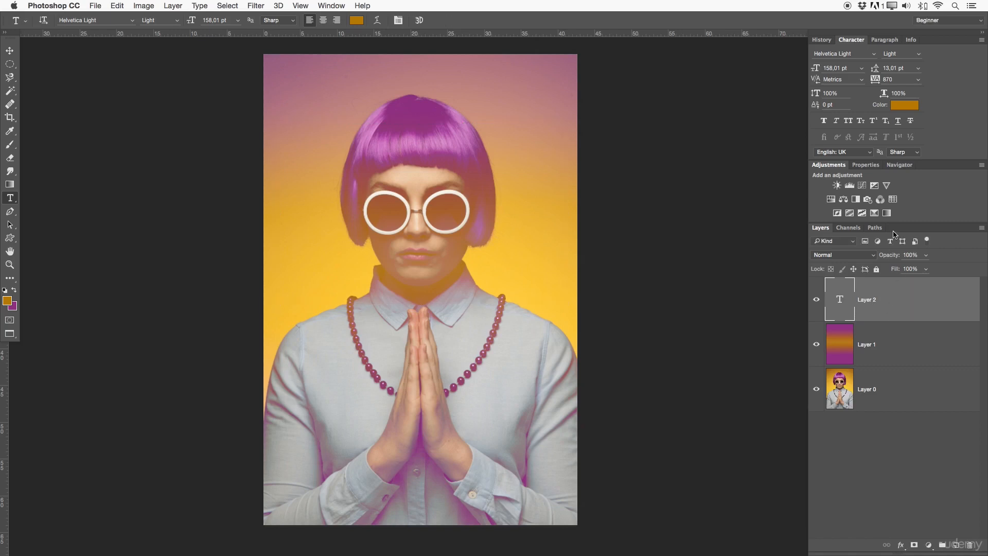
# Step: Filter the layer list to type layers only, and clear the filter again
pyautogui.click(891, 241)
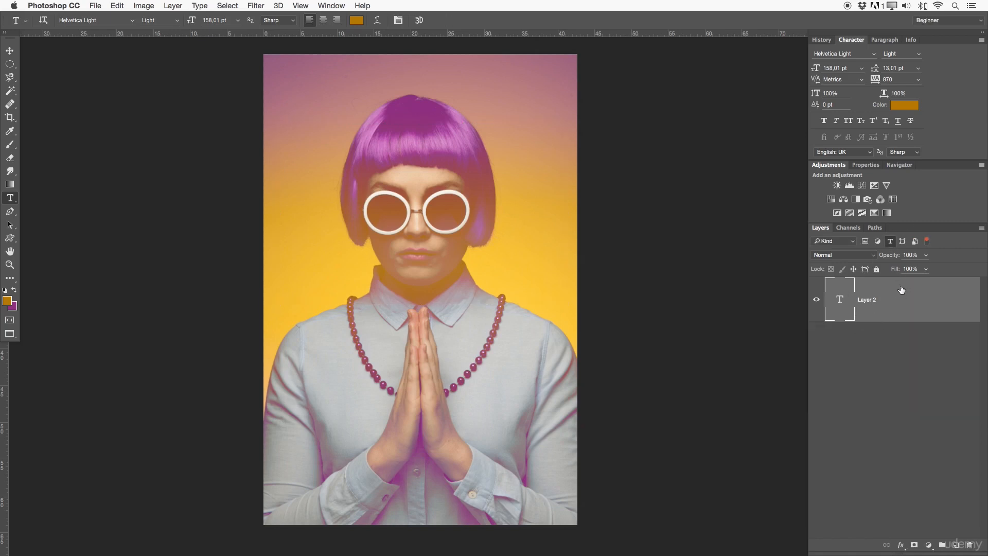
pyautogui.click(891, 242)
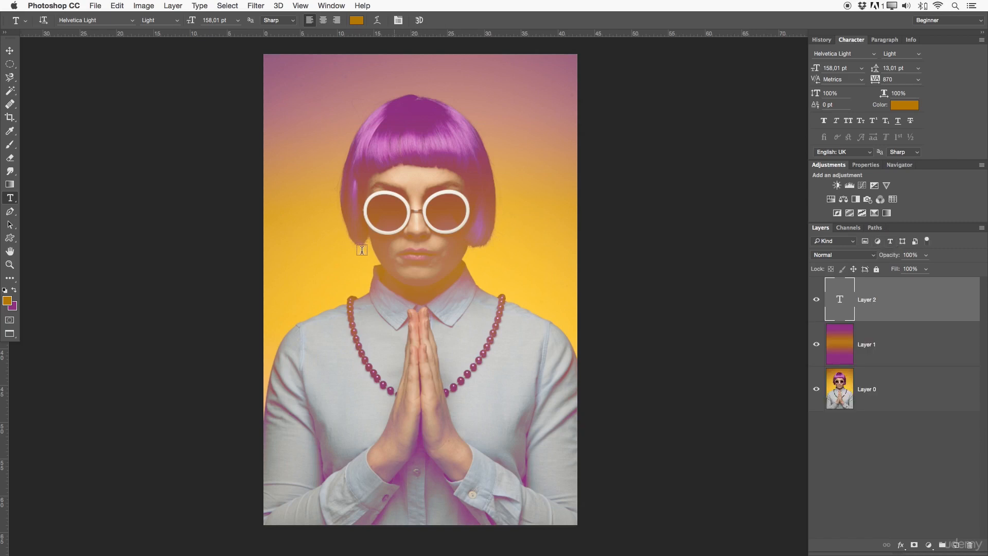
# Step: Replace the text box's content with the letter D, commit it, and reset the foreground and background colours to default
pyautogui.doubleClick(844, 306)
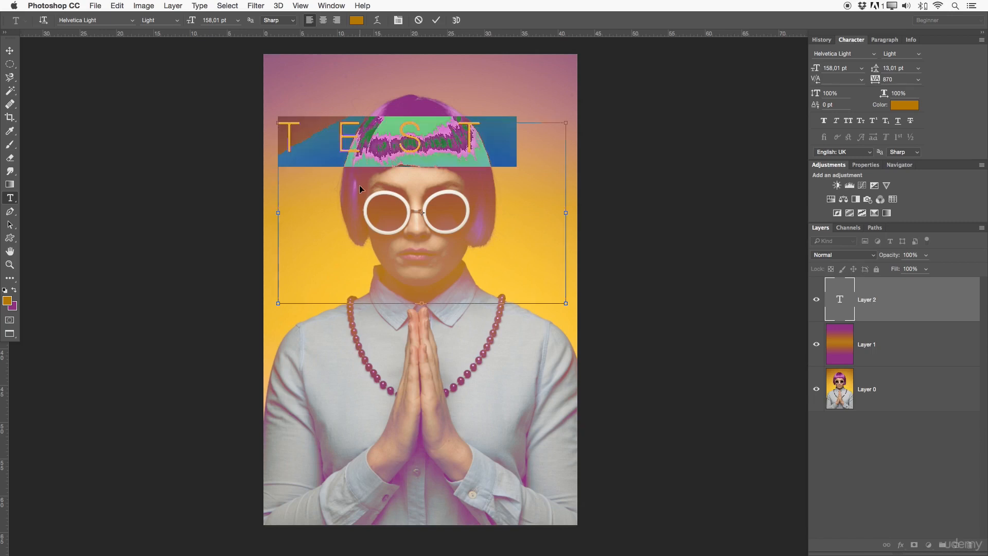
pyautogui.click(374, 175)
pyautogui.moveTo(507, 144); pyautogui.dragTo(292, 119)
pyautogui.write('D')
pyautogui.press('super+Return')
pyautogui.press('d')
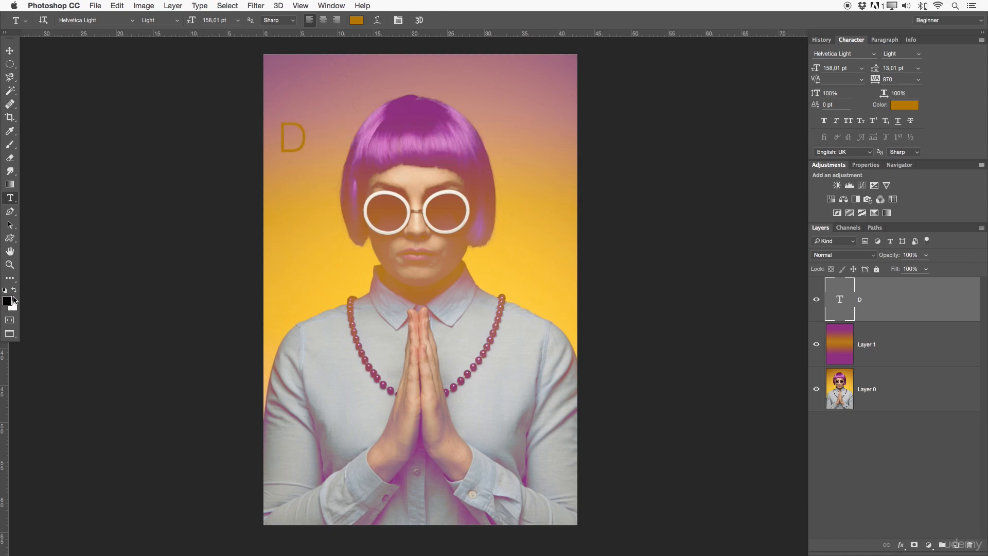
# Step: Edit the text in the box to read TEST and remove the stray D
pyautogui.click(302, 145)
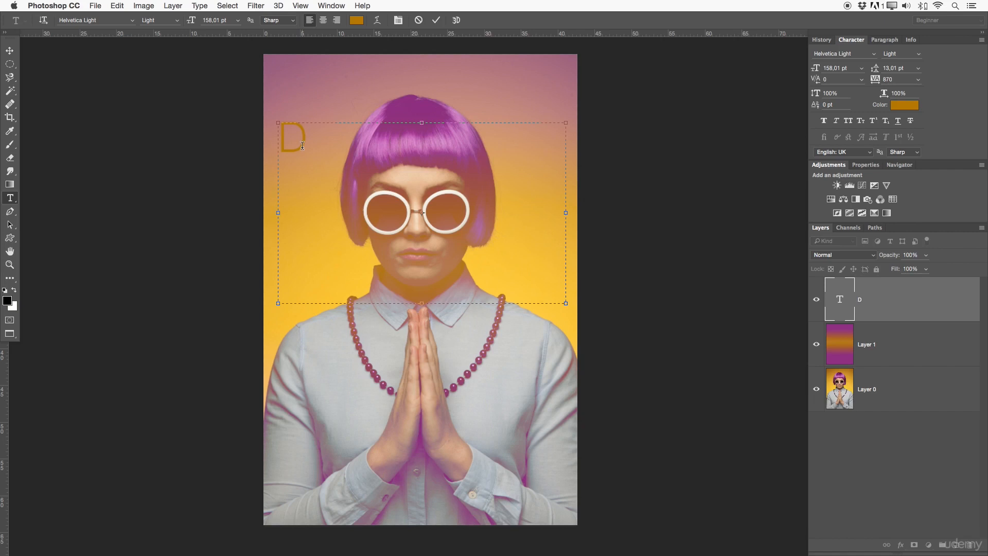
pyautogui.write('TEST')
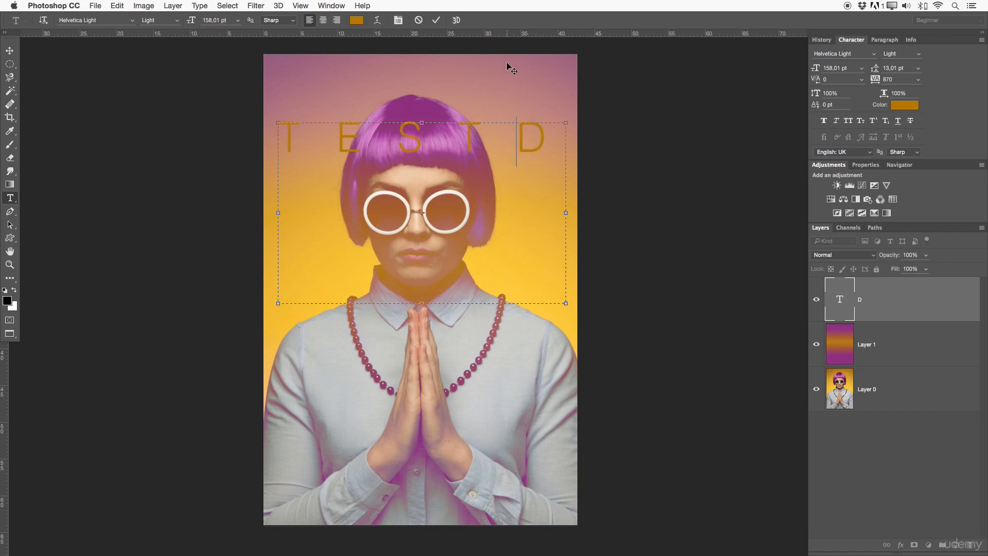
pyautogui.press('BackSpace')
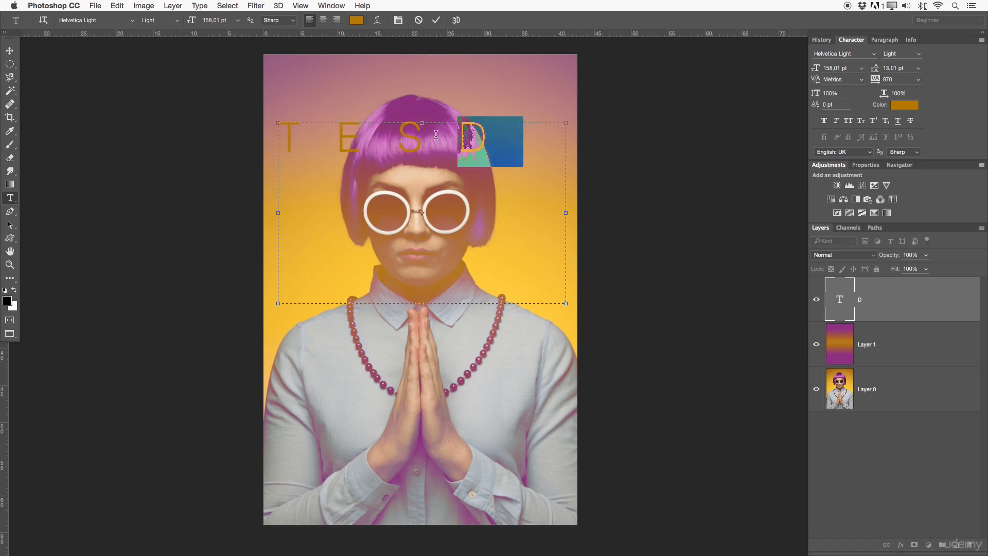
pyautogui.press('Delete')
pyautogui.write('T')
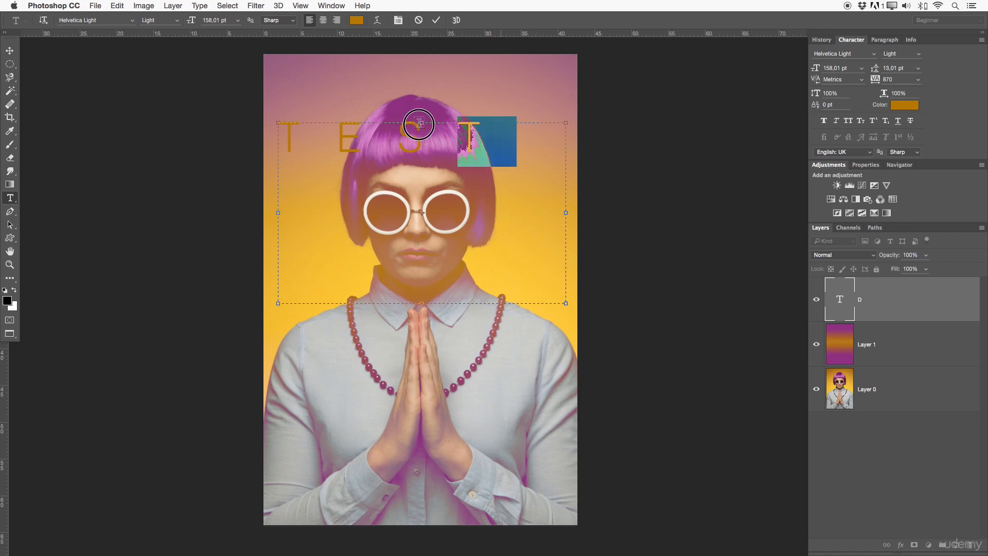
# Step: Change the colour of the whole word TEST to white (255, 255, 255)
pyautogui.click(356, 21)
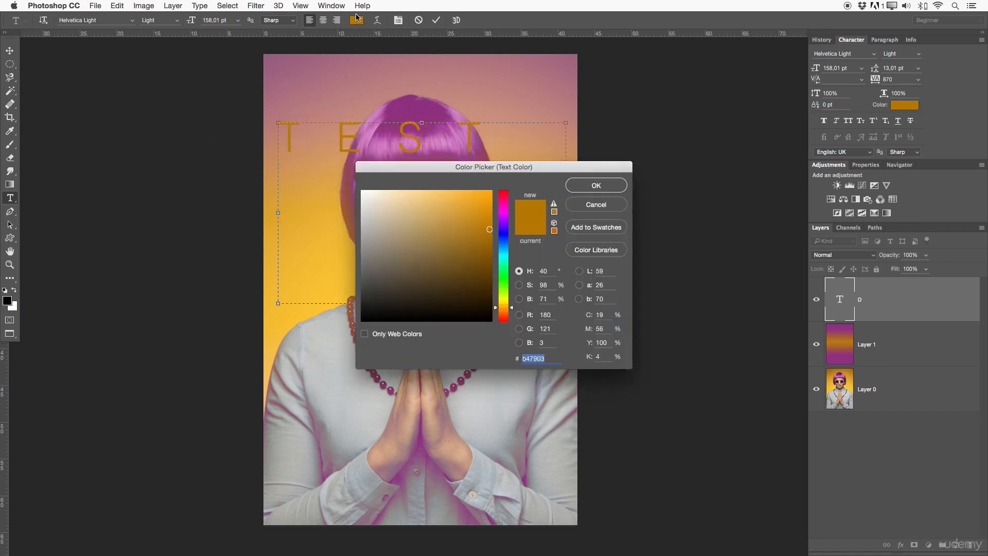
pyautogui.moveTo(500, 165); pyautogui.dragTo(737, 144)
pyautogui.moveTo(712, 177)
pyautogui.mouseDown()
pyautogui.moveTo(585, 180)
pyautogui.moveTo(566, 165)
pyautogui.mouseUp()
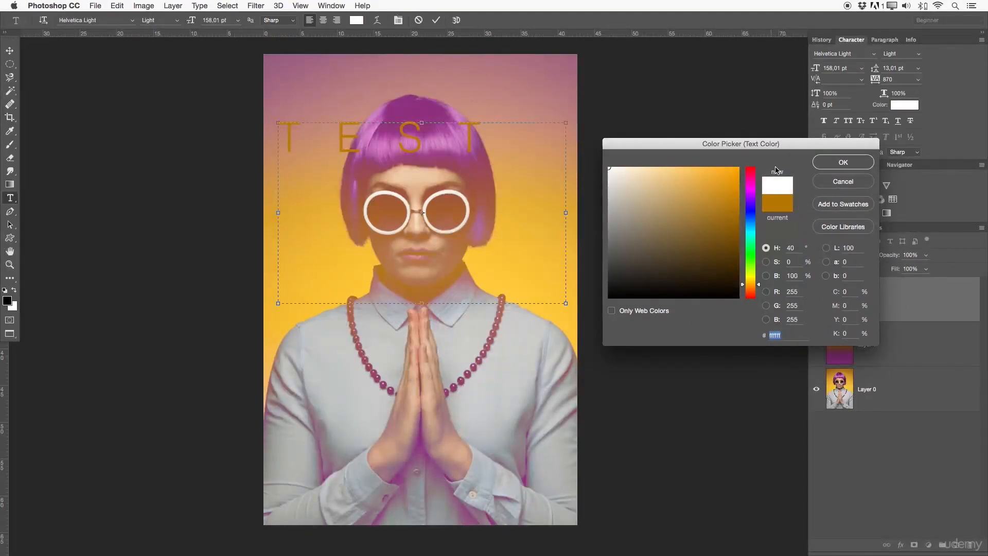
pyautogui.click(847, 163)
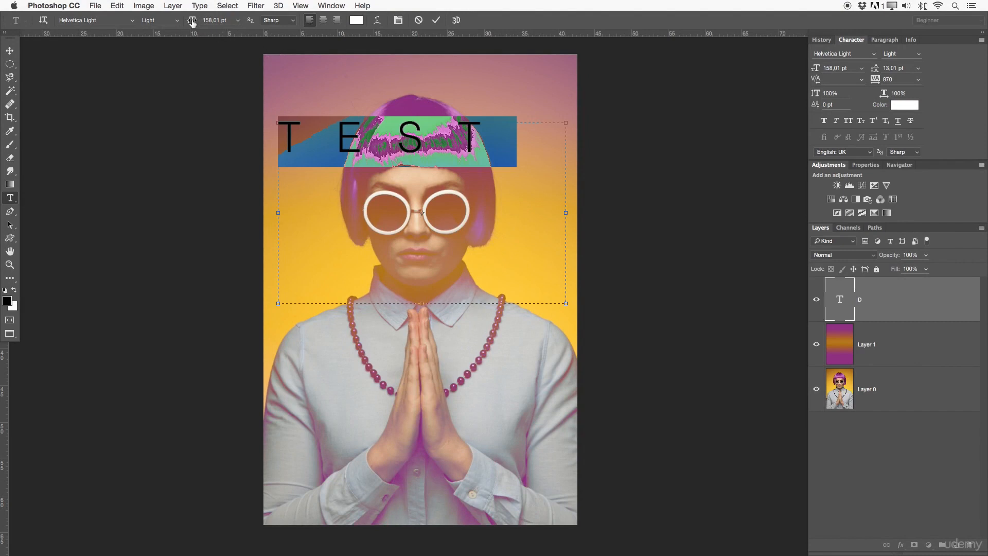
# Step: Enlarge the TEST text to 218,01 pt and set its font style to Bold
pyautogui.moveTo(193, 21); pyautogui.dragTo(223, 20)
pyautogui.click(175, 21)
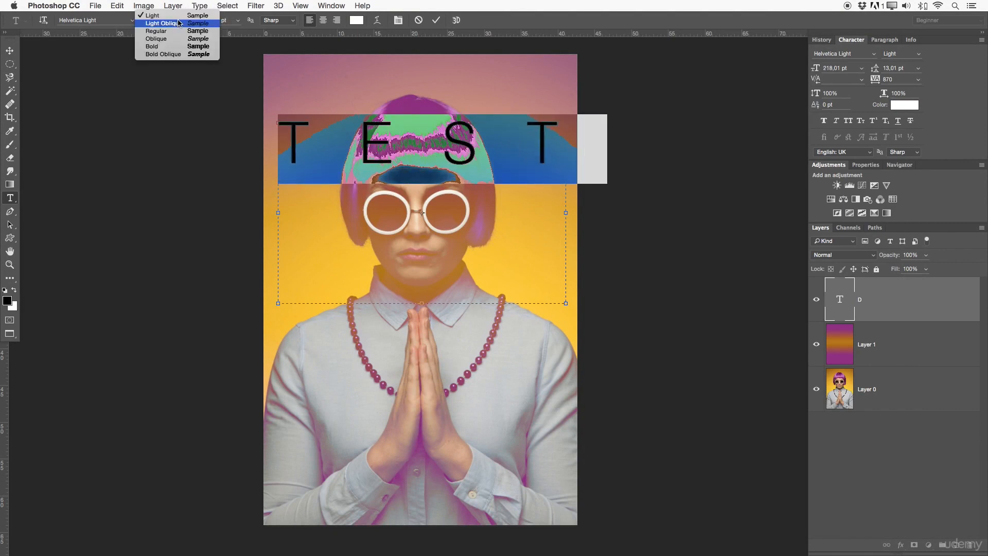
pyautogui.click(159, 47)
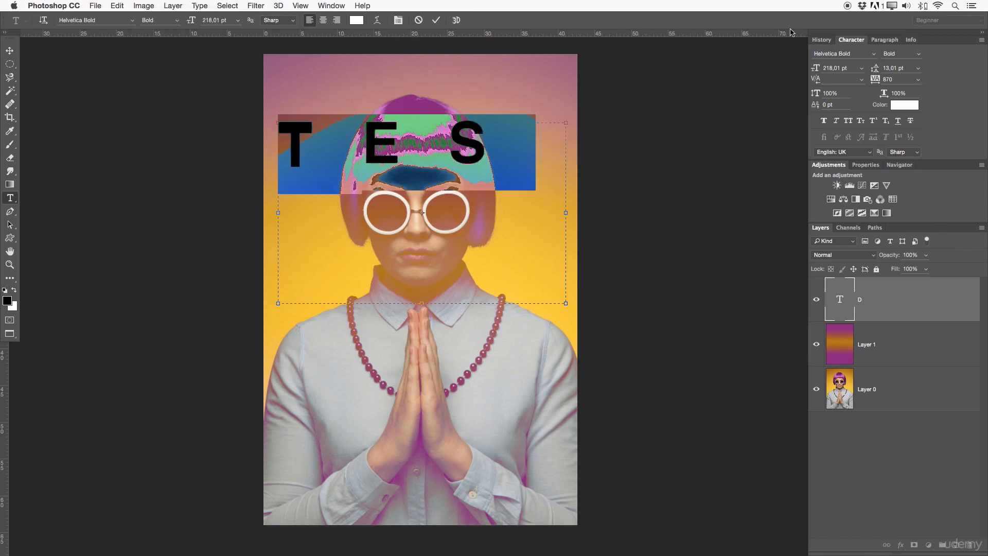
# Step: Float the character settings beside the image, and set the TEST text's tracking to -50 and size to 284,01 pt
pyautogui.moveTo(849, 40); pyautogui.dragTo(633, 56)
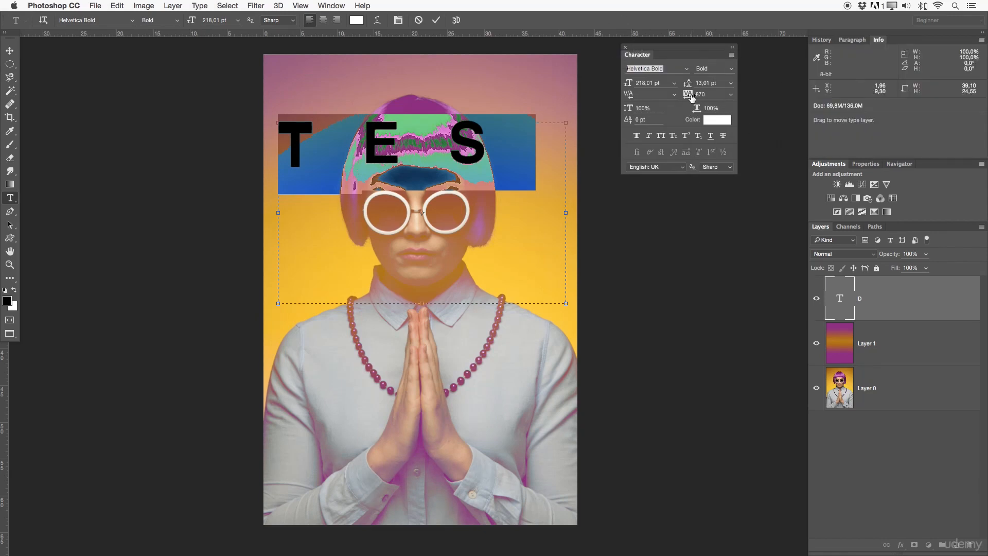
pyautogui.moveTo(688, 94)
pyautogui.mouseDown()
pyautogui.moveTo(627, 82)
pyautogui.moveTo(671, 83)
pyautogui.moveTo(629, 82)
pyautogui.moveTo(632, 96)
pyautogui.mouseUp()
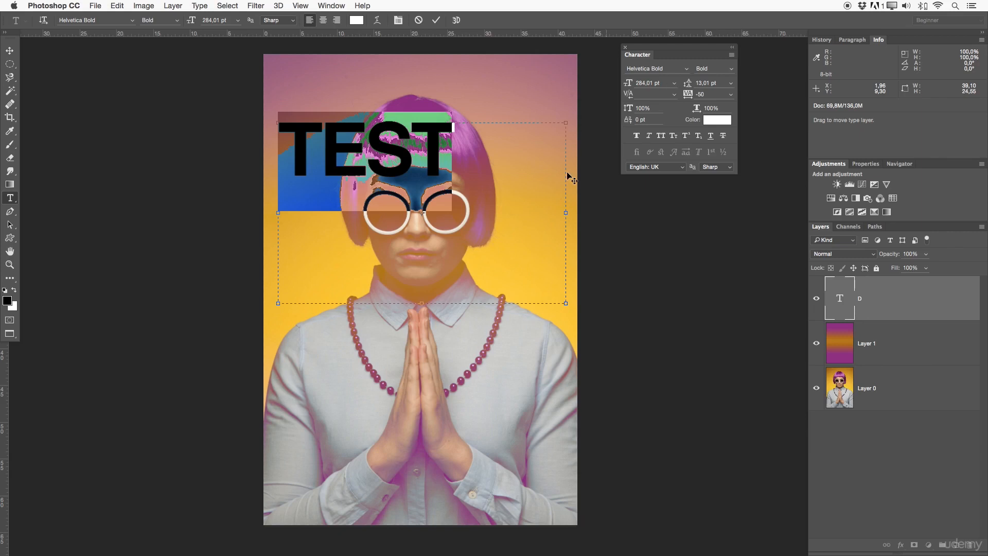
# Step: Try small caps, faux bold and faux italic on the TEST text
pyautogui.click(673, 136)
pyautogui.click(637, 136)
pyautogui.click(637, 136)
pyautogui.click(650, 136)
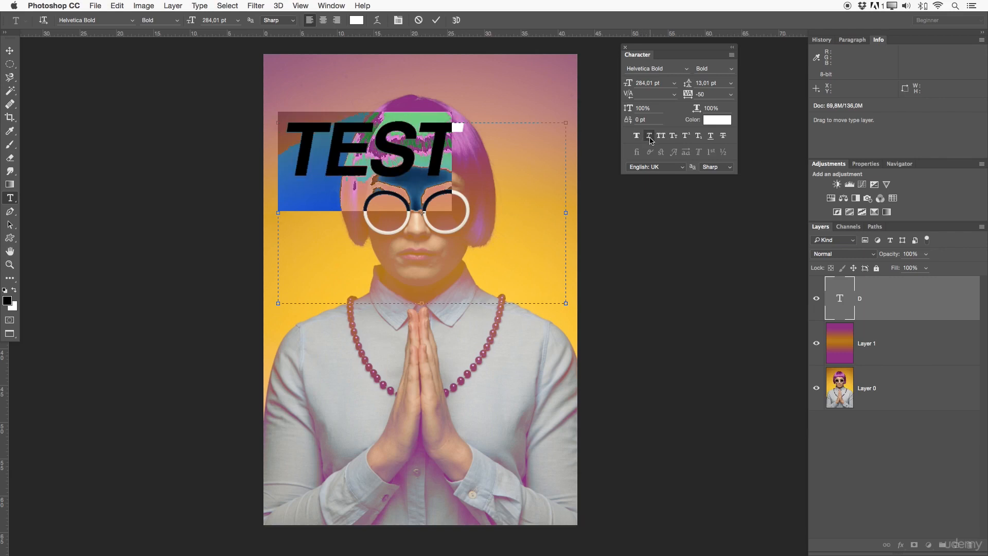
pyautogui.click(650, 136)
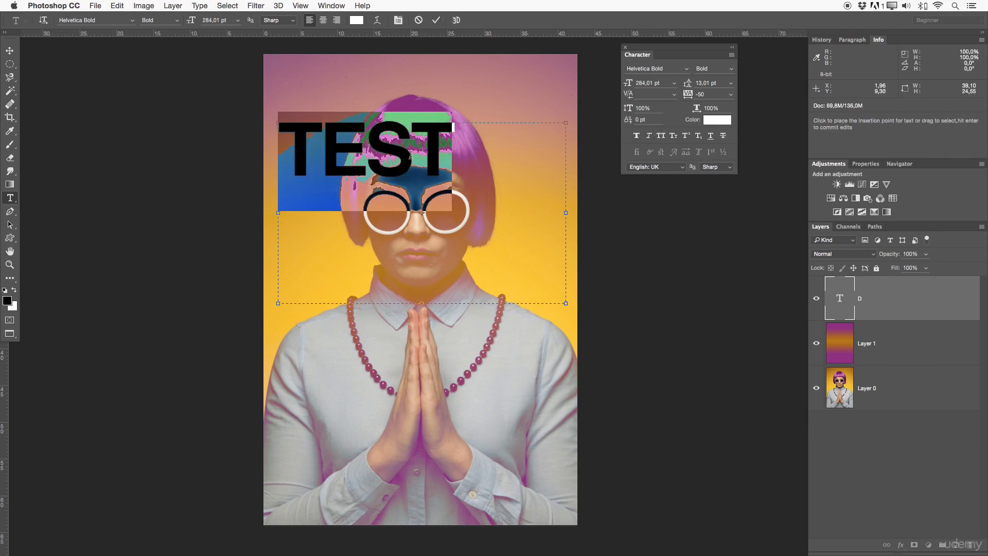
# Step: Commit the text edit and move the word TEST down over the middle of the woman's face
pyautogui.click(436, 20)
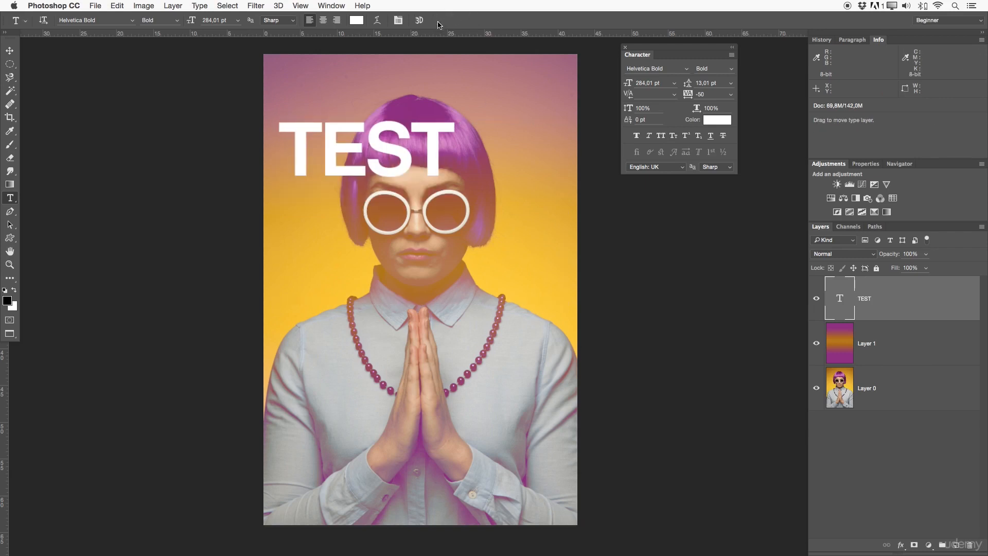
pyautogui.click(10, 51)
pyautogui.moveTo(372, 142); pyautogui.dragTo(465, 230)
# Step: Try a red 24 px outside Stroke in the TEST layer's style settings, keeping the dialog clear of the image
pyautogui.doubleClick(925, 305)
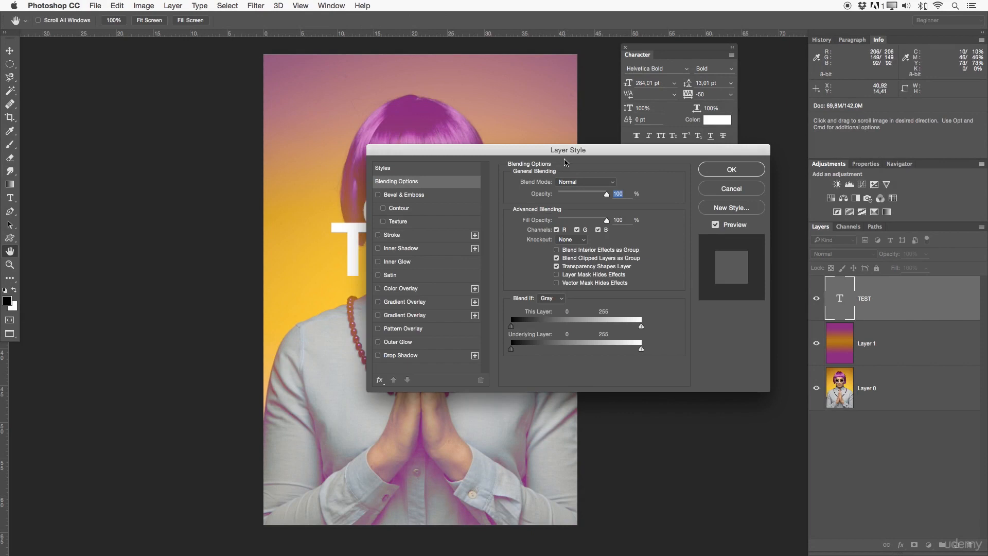
pyautogui.moveTo(525, 152); pyautogui.dragTo(449, 131)
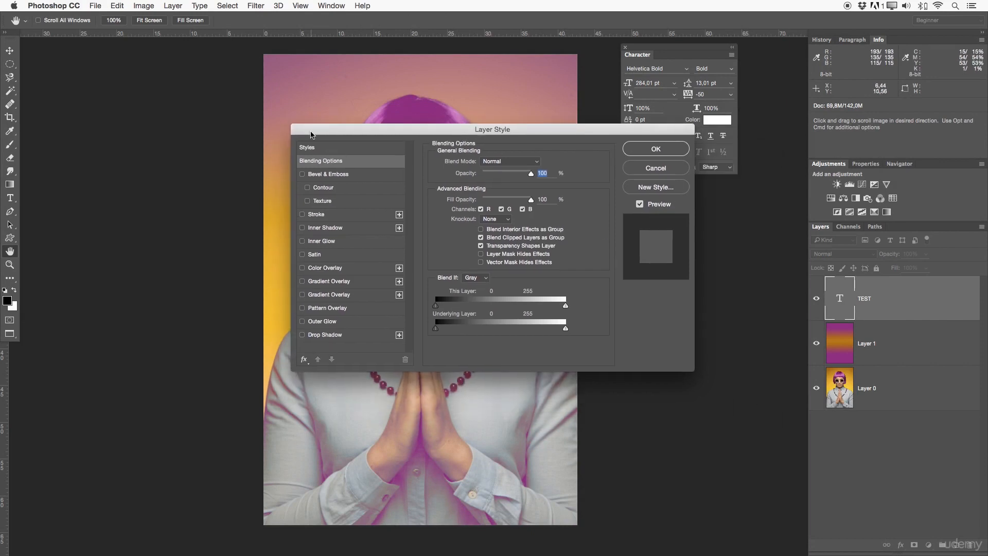
pyautogui.moveTo(342, 128); pyautogui.dragTo(639, 165)
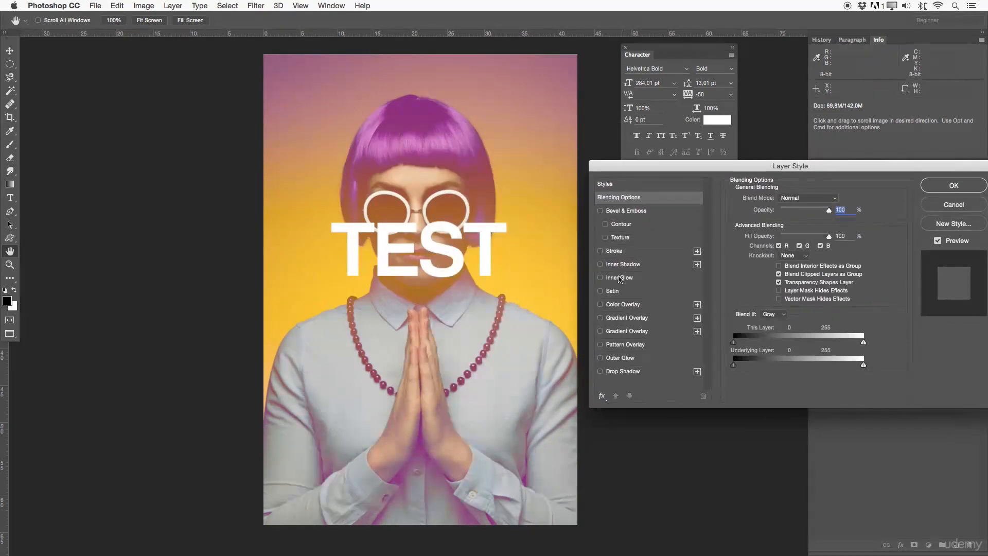
pyautogui.click(600, 251)
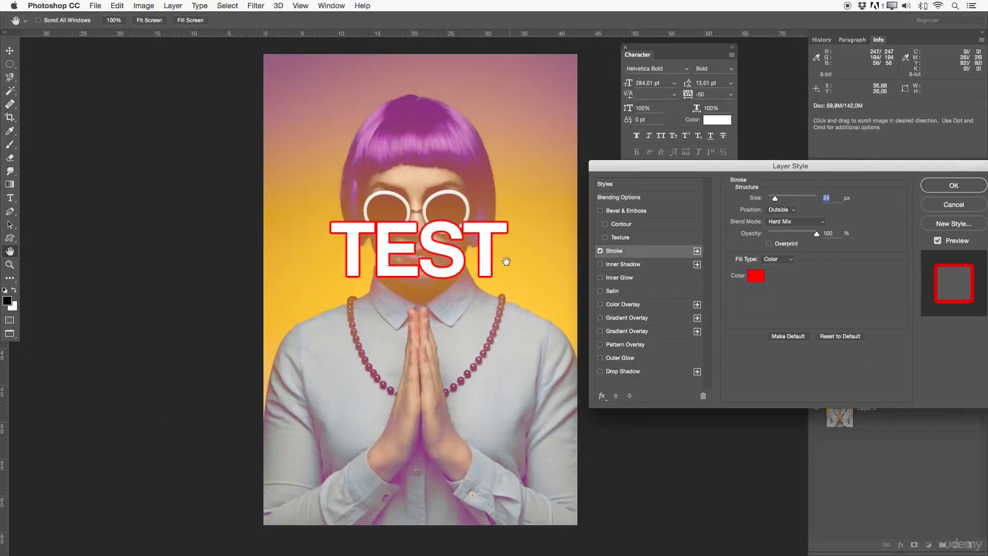
pyautogui.click(600, 251)
# Step: Try Bevel & Emboss with Texture and a red Difference Color Overlay on TEST, and cancel the layer style changes
pyautogui.click(605, 237)
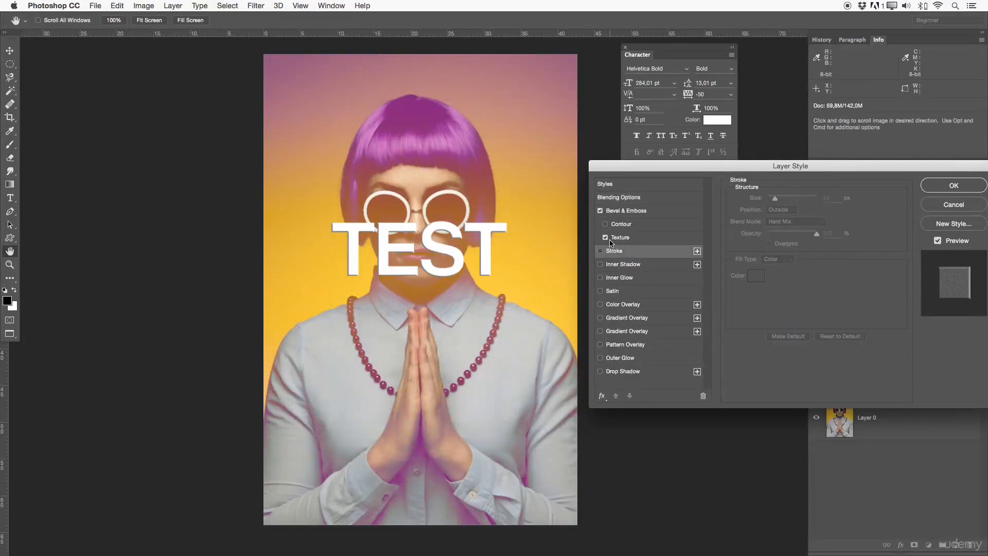
pyautogui.click(611, 306)
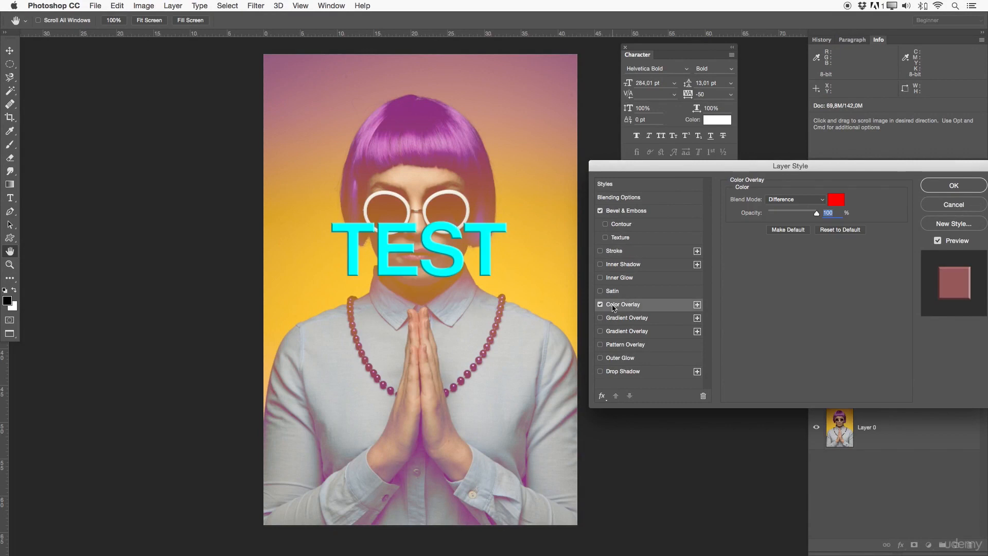
pyautogui.click(600, 304)
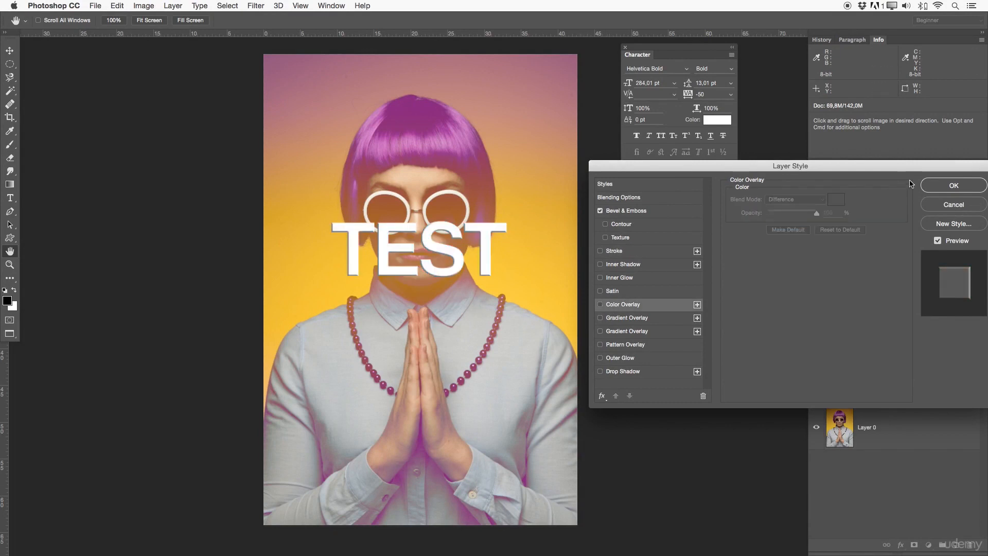
pyautogui.click(930, 207)
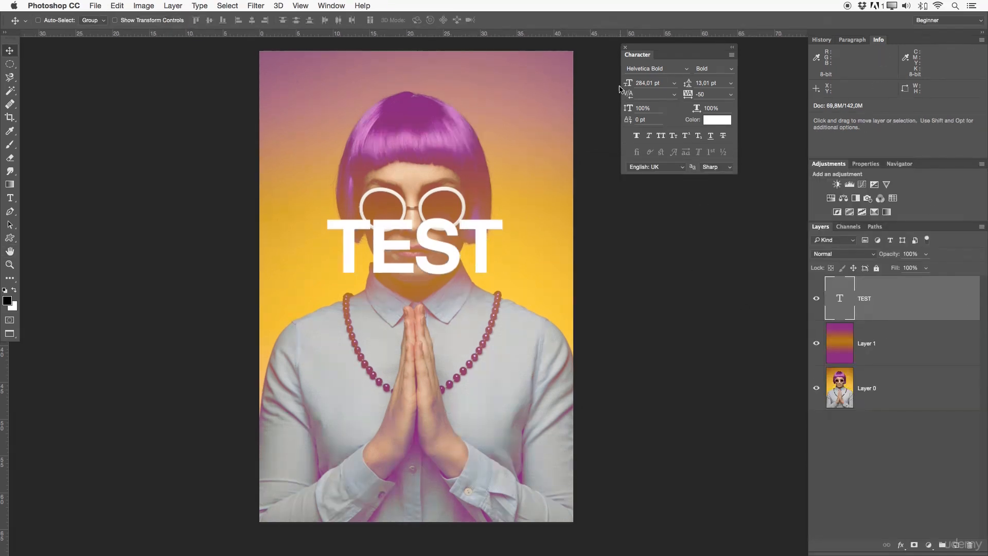
# Step: Dock the Character panel beside Paragraph, and try center and right alignment on TEST, ending with justify last left
pyautogui.moveTo(633, 61); pyautogui.dragTo(849, 41)
pyautogui.click(885, 40)
pyautogui.click(837, 56)
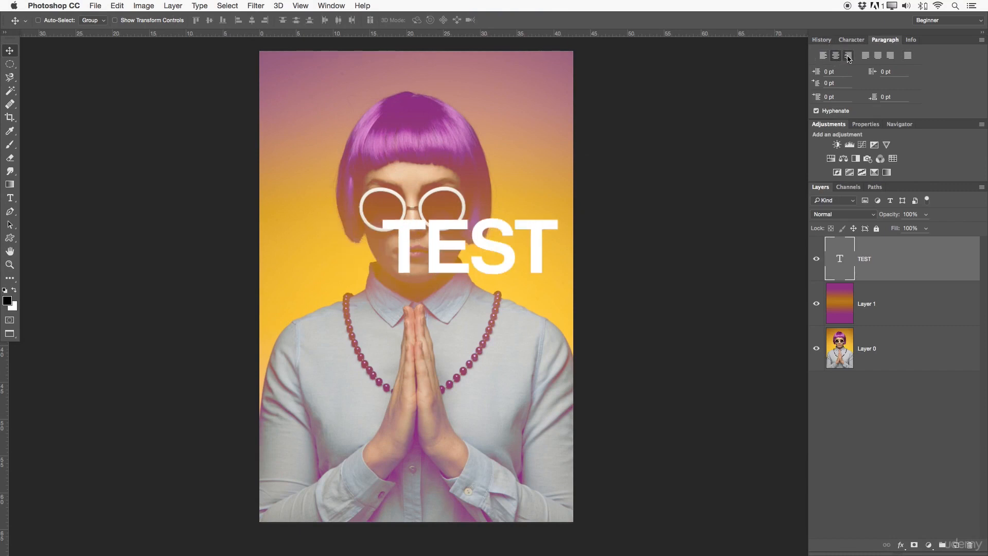
pyautogui.click(837, 56)
pyautogui.click(865, 55)
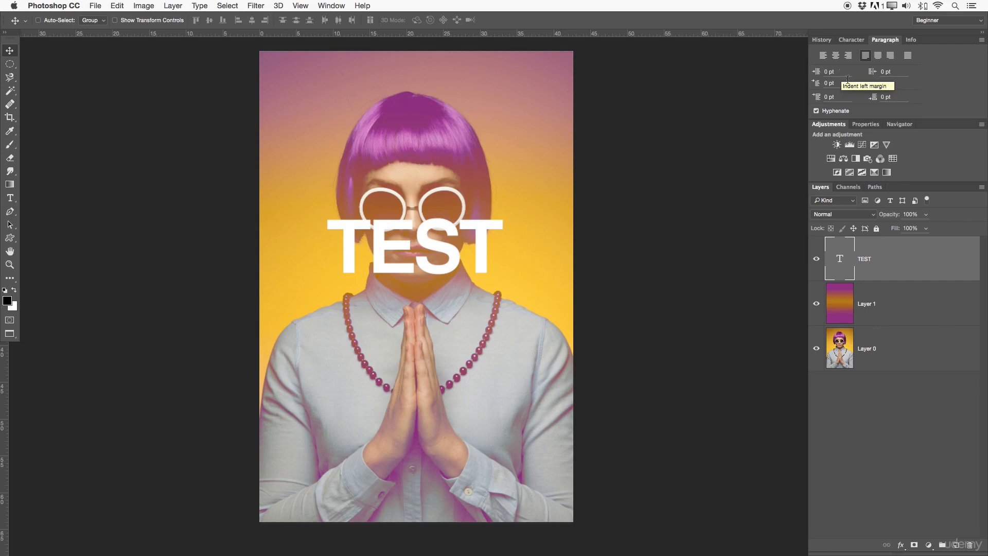
pyautogui.click(852, 40)
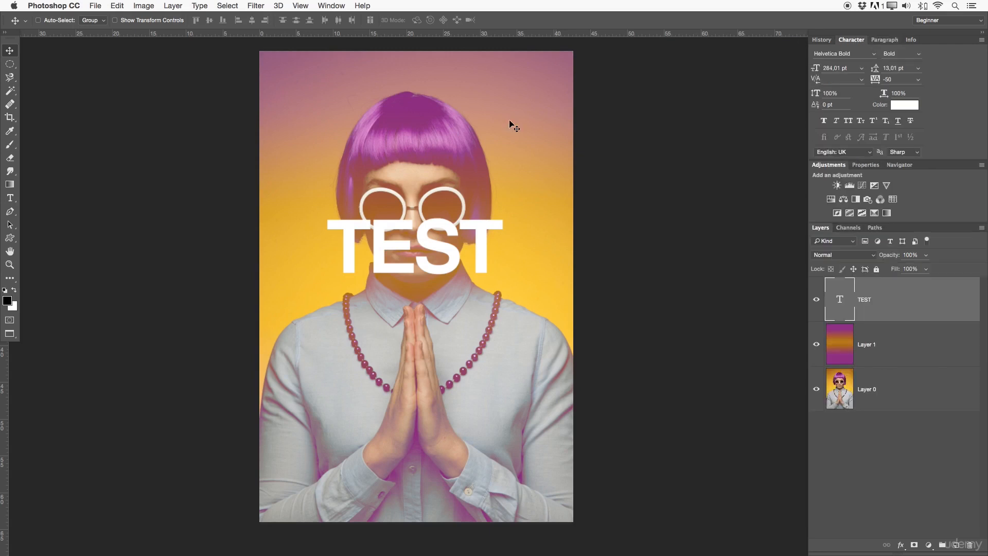
# Step: Add the vertical text TEST in a large text box spanning from above the woman's hair to her chest
pyautogui.moveTo(10, 197); pyautogui.dragTo(47, 205)
pyautogui.moveTo(291, 84); pyautogui.dragTo(515, 368)
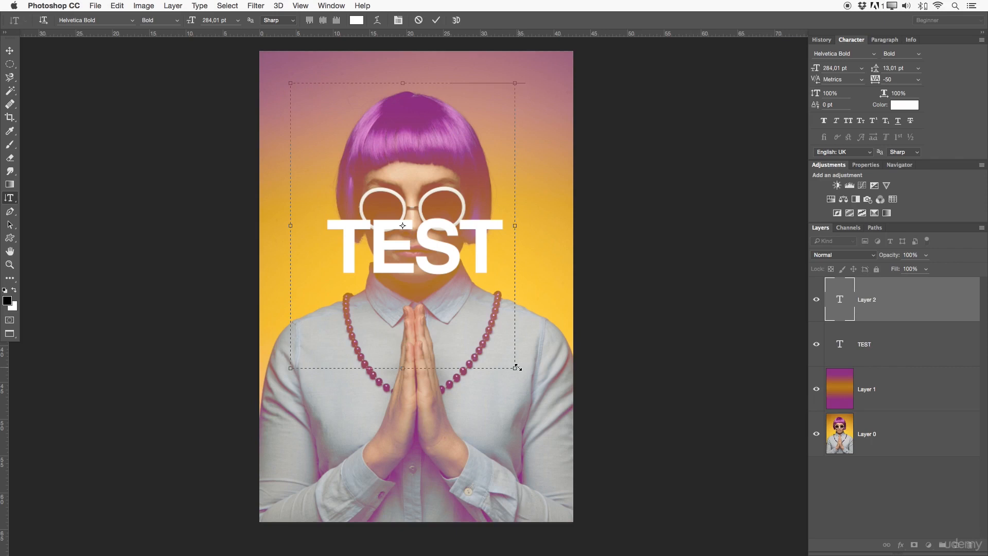
pyautogui.write('TEST')
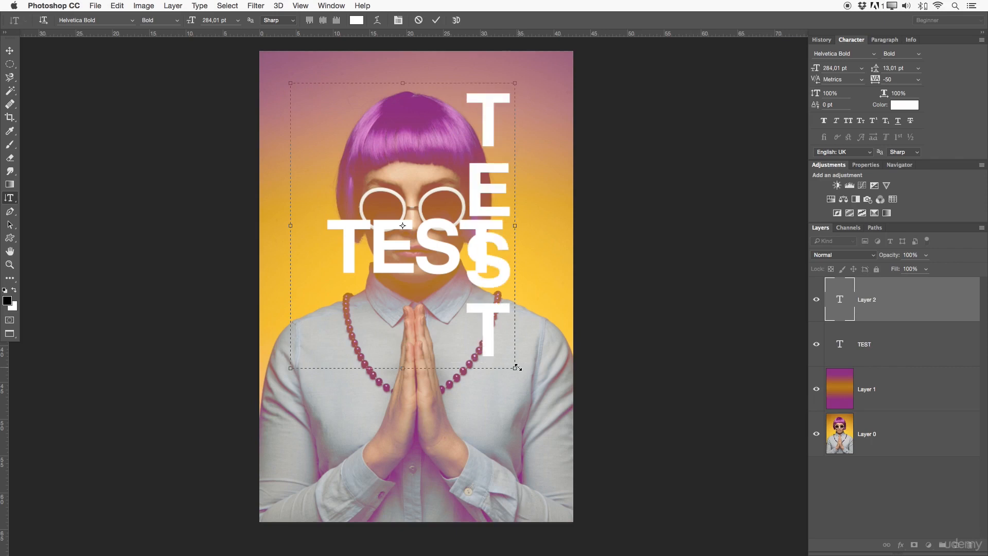
pyautogui.click(435, 20)
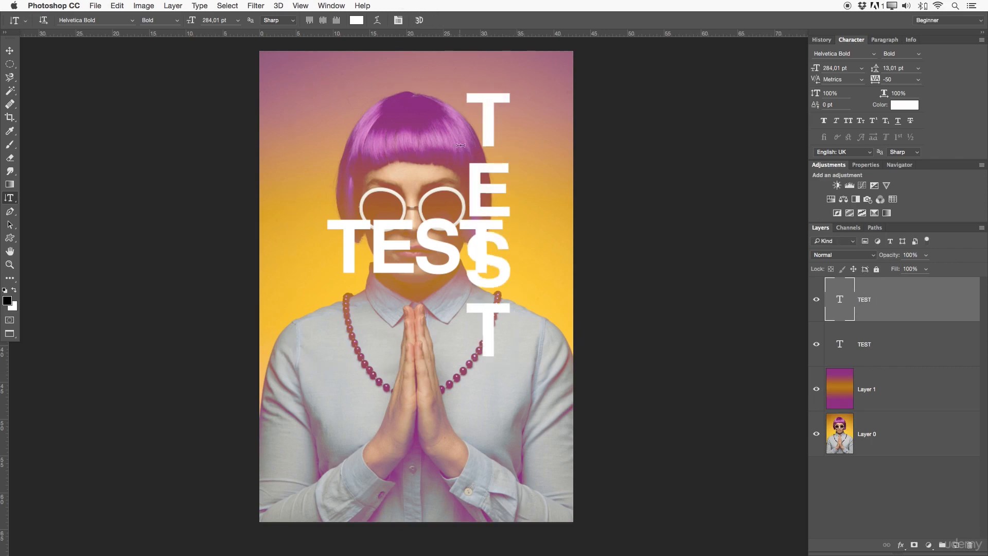
# Step: Move the vertical TEST clear of the horizontal word, beside the woman's face, and delete its layer
pyautogui.press('v')
pyautogui.moveTo(465, 181); pyautogui.dragTo(510, 203)
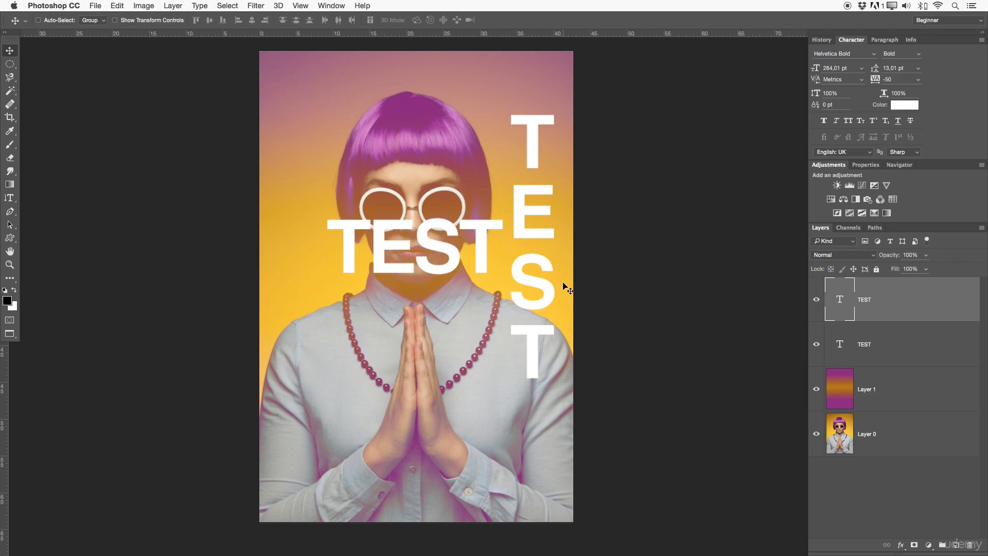
pyautogui.press('Delete')
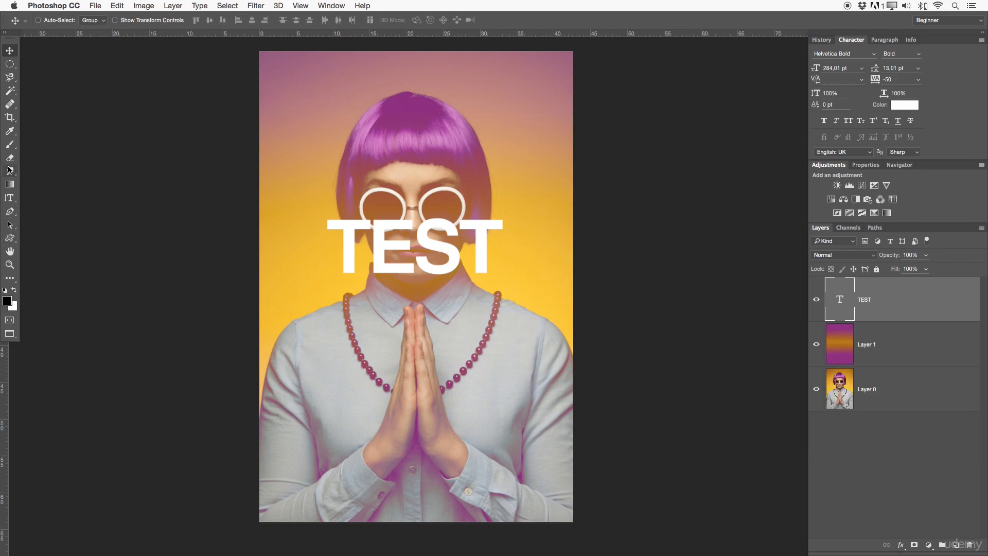
# Step: Add the horizontal text FDF in a text box below TEST, over the woman's chest
pyautogui.click(10, 200)
pyautogui.rightClick(15, 203)
pyautogui.click(54, 197)
pyautogui.moveTo(326, 310); pyautogui.dragTo(522, 434)
pyautogui.write('FDF')
pyautogui.press('super+Return')
# Step: Add the text SDSD in a new text box over the woman's hair
pyautogui.moveTo(326, 84); pyautogui.dragTo(488, 175)
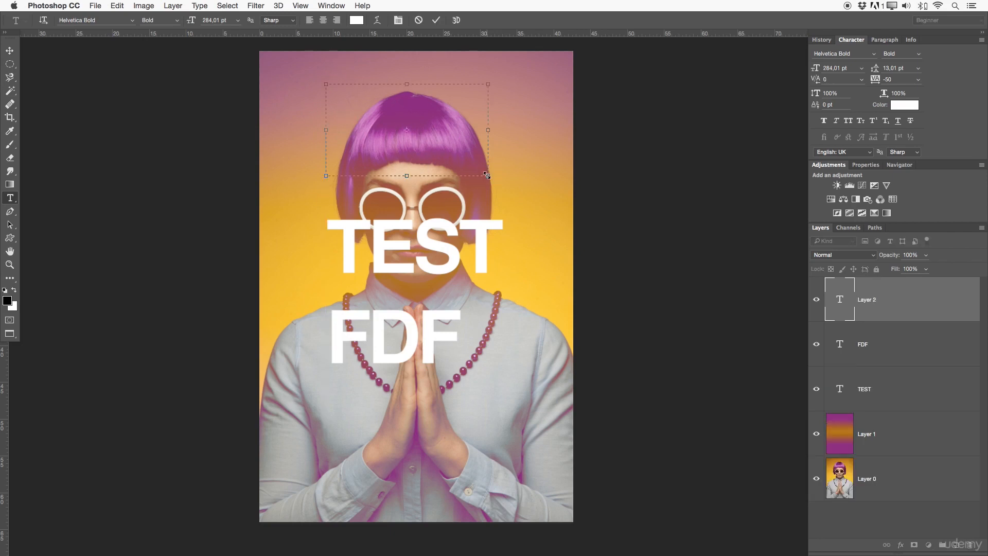
pyautogui.write('SDS')
pyautogui.click(435, 20)
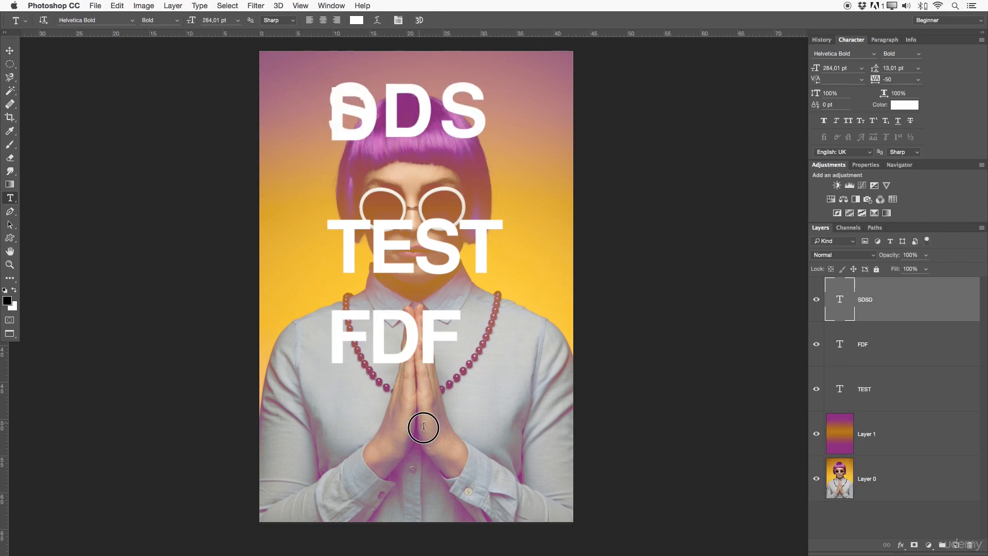
# Step: Add the text SDWDS at 31,01 pt in a small text box over the woman's hands
pyautogui.moveTo(417, 423); pyautogui.dragTo(465, 442)
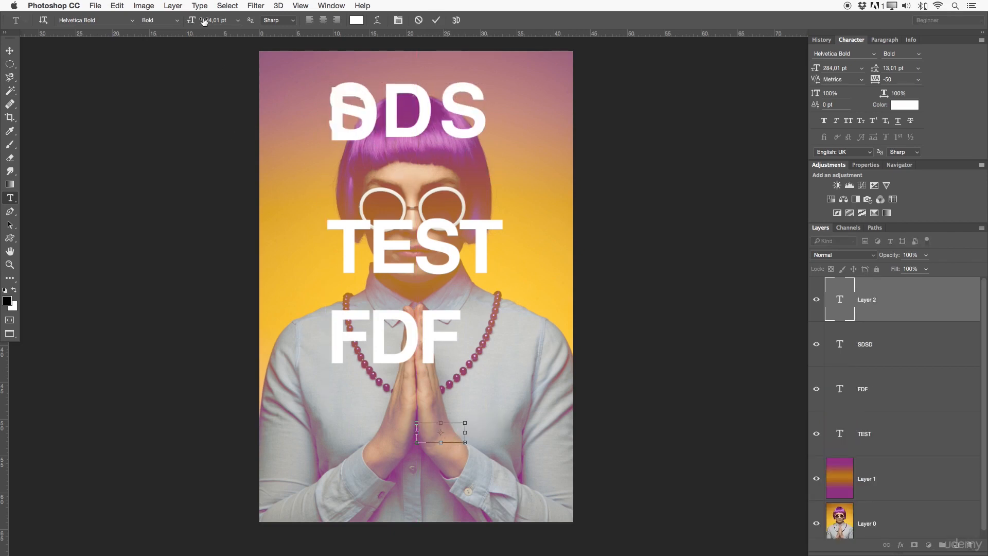
pyautogui.moveTo(192, 21); pyautogui.dragTo(112, 22)
pyautogui.moveTo(192, 20); pyautogui.dragTo(144, 23)
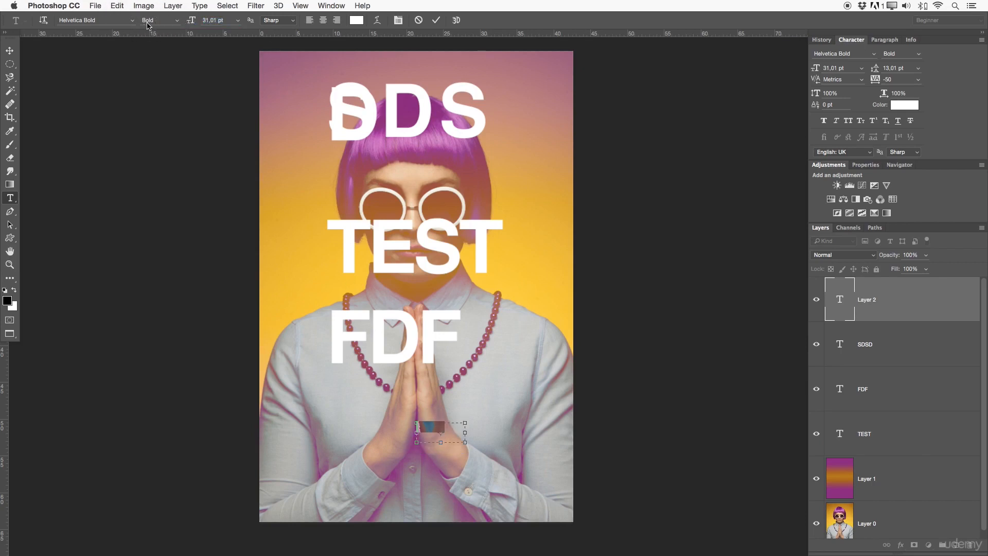
pyautogui.click(436, 20)
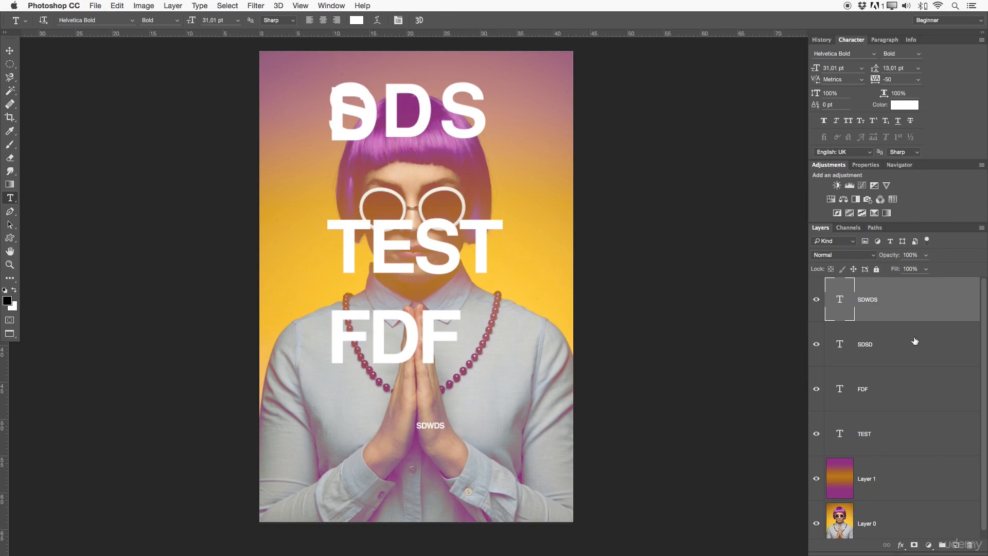
# Step: Delete the SDWDS, SDSD and FDF text layers
pyautogui.press('Delete')
pyautogui.press('Delete')
pyautogui.press('Delete')
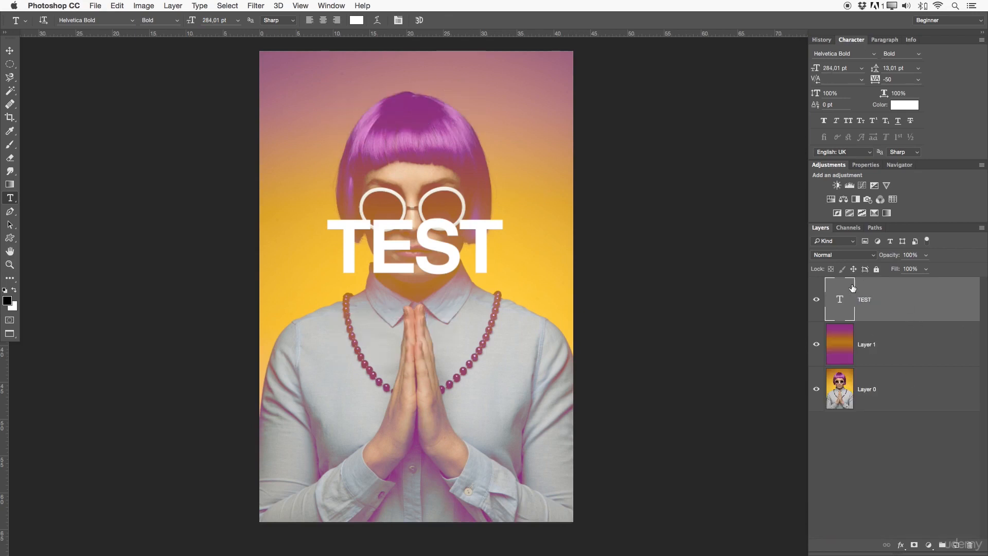